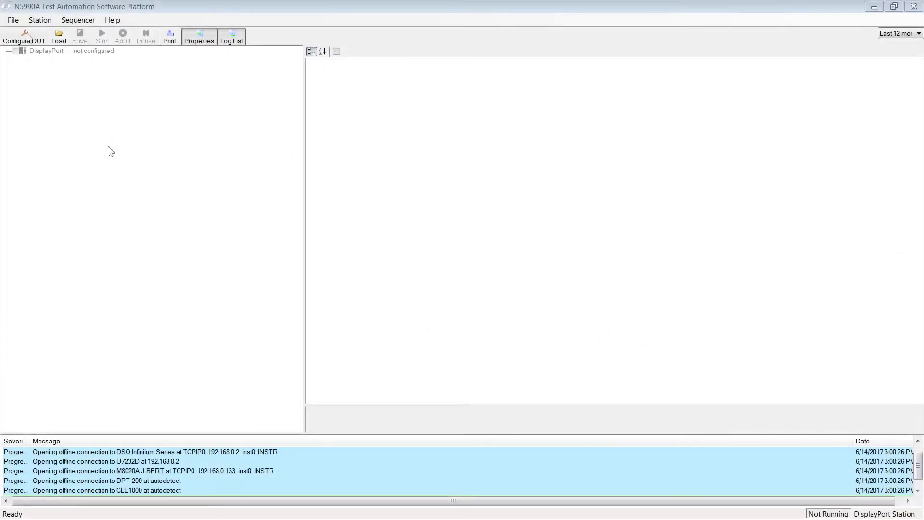
Step: Configure the DUT as a DP Sink with 1 lane and CTS version DP1.4 (Pre)
left_click(27, 37)
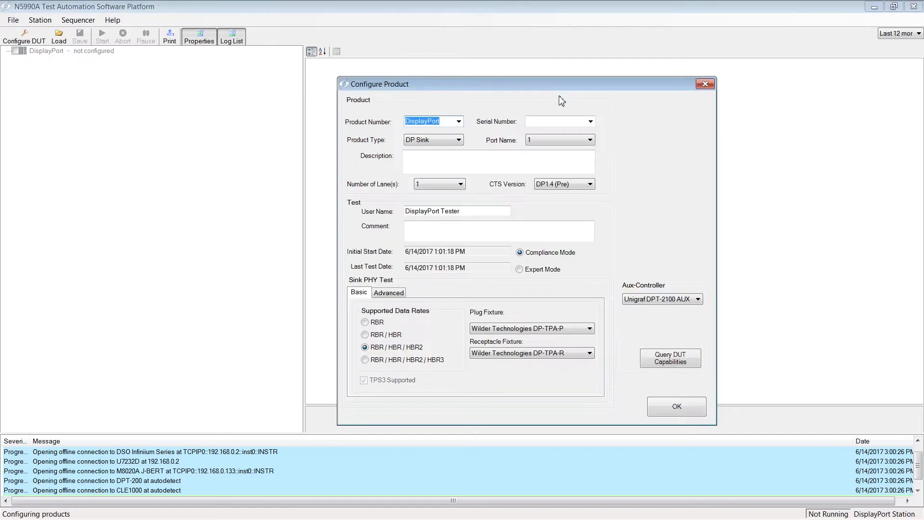
left_click(458, 142)
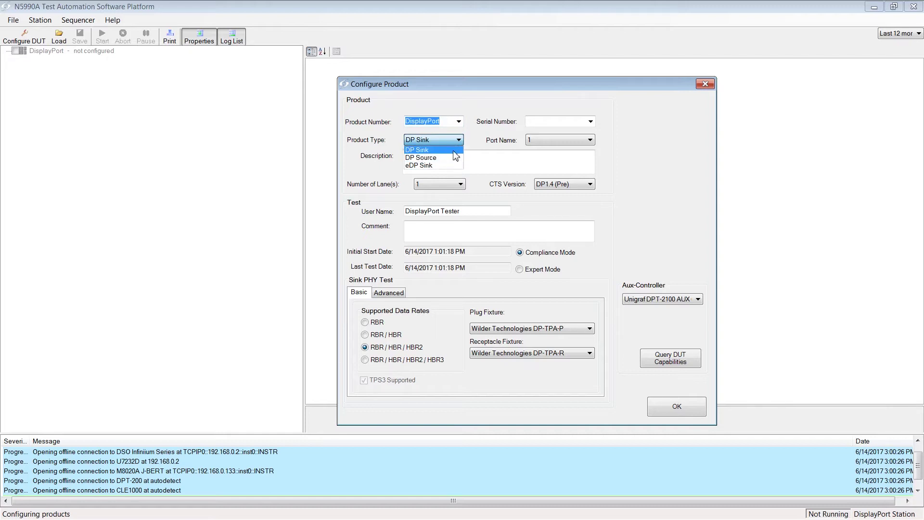
left_click(453, 151)
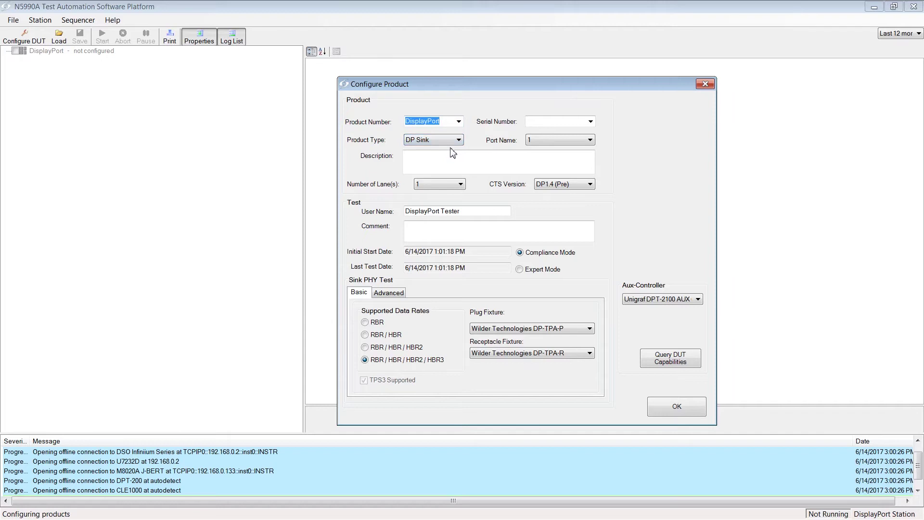
left_click(461, 184)
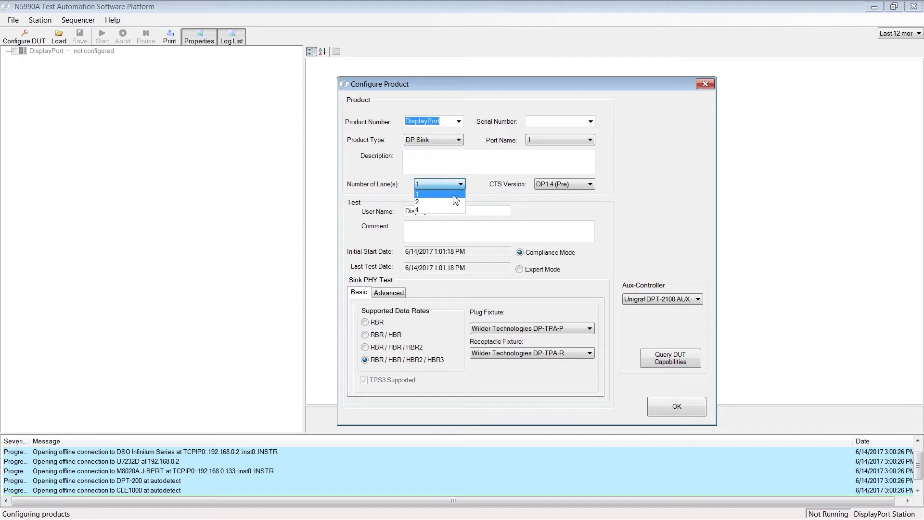
left_click(455, 194)
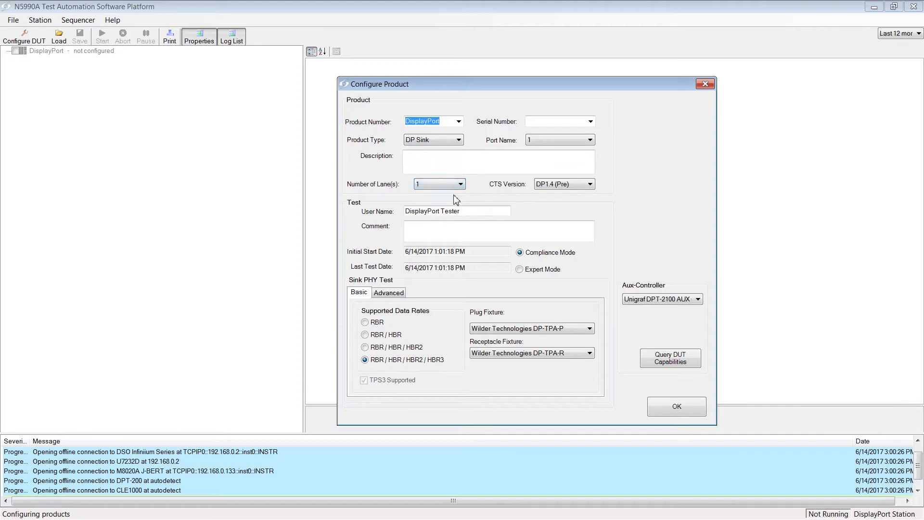
left_click(590, 185)
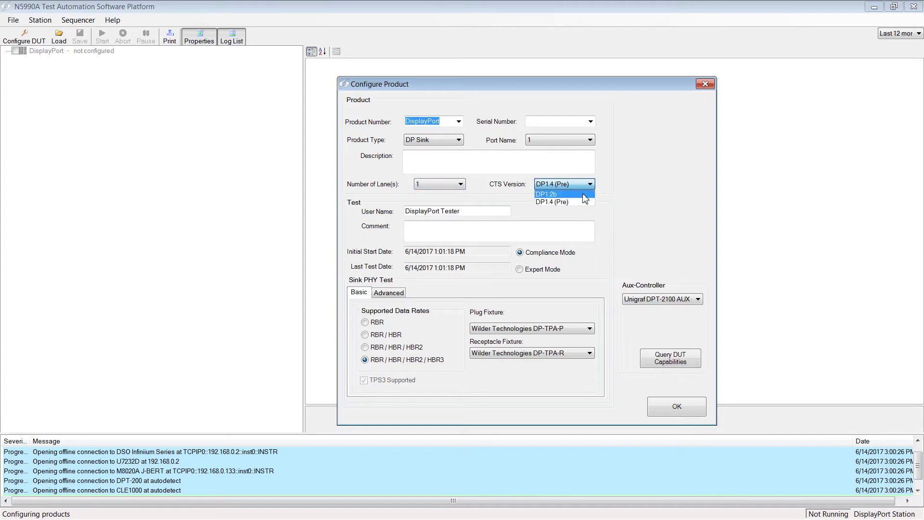
left_click(579, 200)
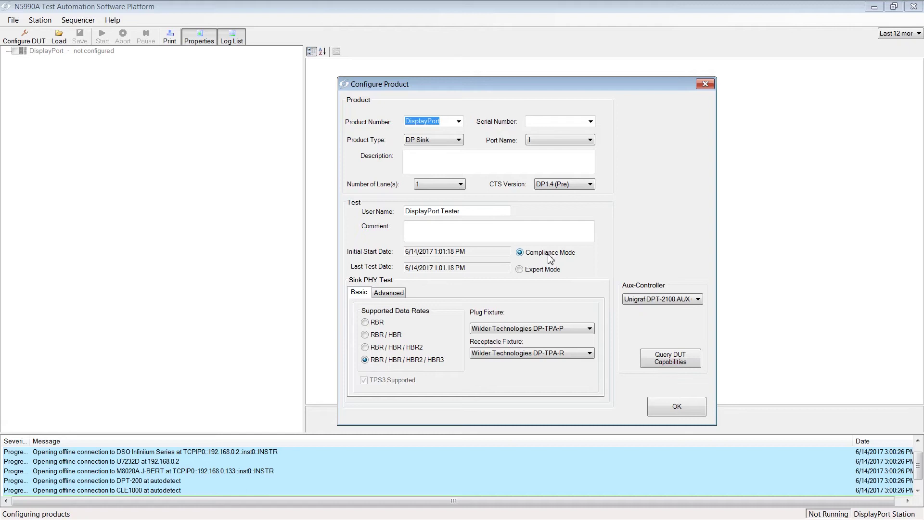
Step: Enable Expert Mode with Luxshare Type-C Plug Fixture, dongle-adapter DUT and Unigraf DPT-2100 Aux-Controller
left_click(544, 270)
left_click(548, 332)
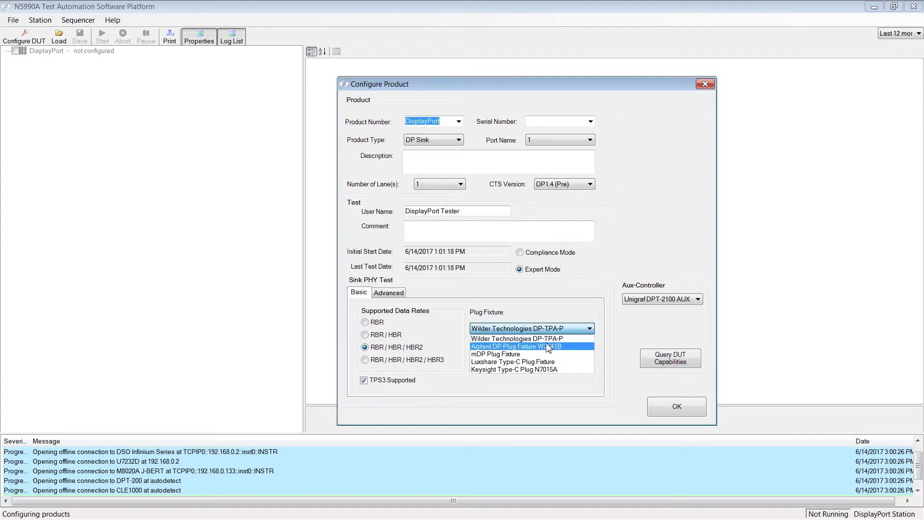
left_click(547, 361)
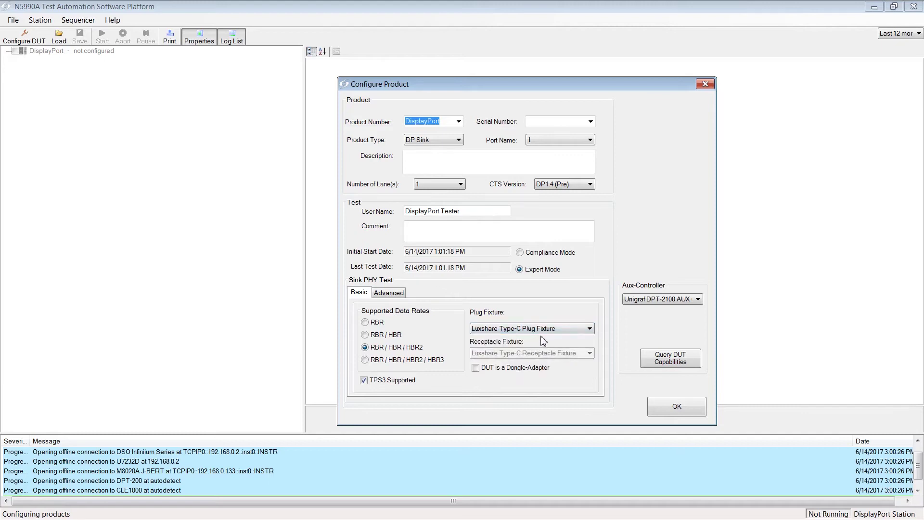
left_click(507, 369)
left_click(693, 304)
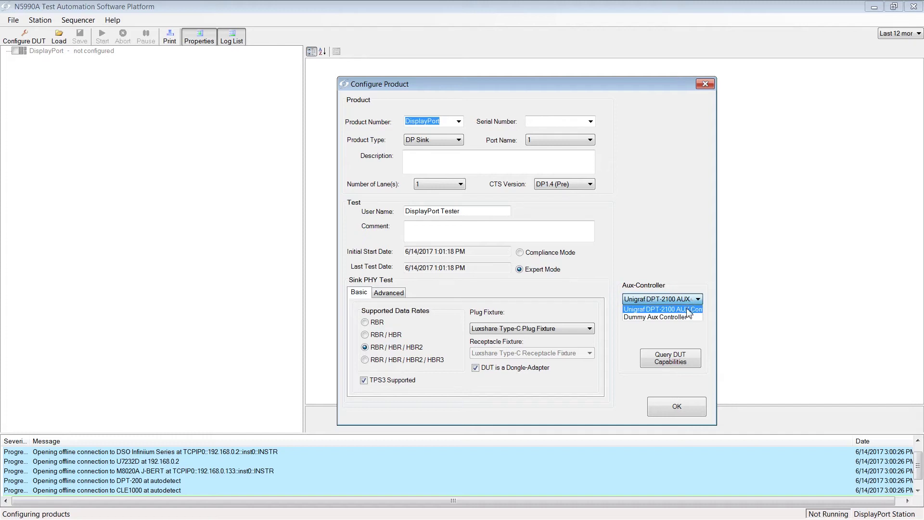
left_click(687, 309)
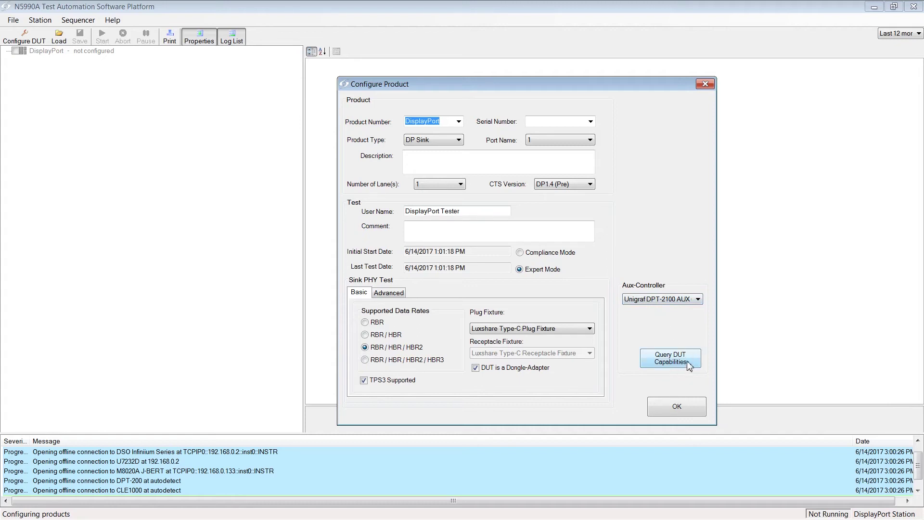
Step: Untick Use Default Average Values on the Sink PHY Test Advanced tab
left_click(390, 294)
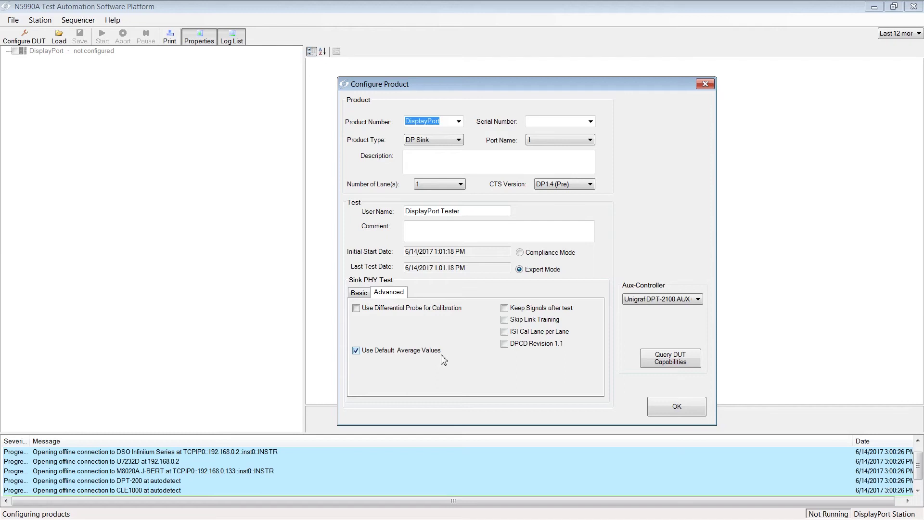
left_click(356, 351)
Step: Apply the configuration and show settings of Jitter Tolerance Test 20 MHz SJ HBR2 Zero Length Cable Lane 0
left_click(678, 408)
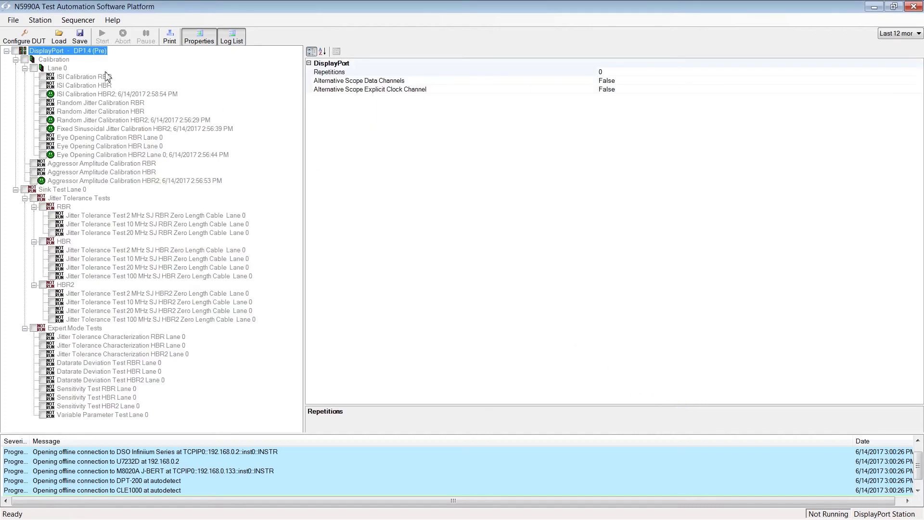
left_click(56, 61)
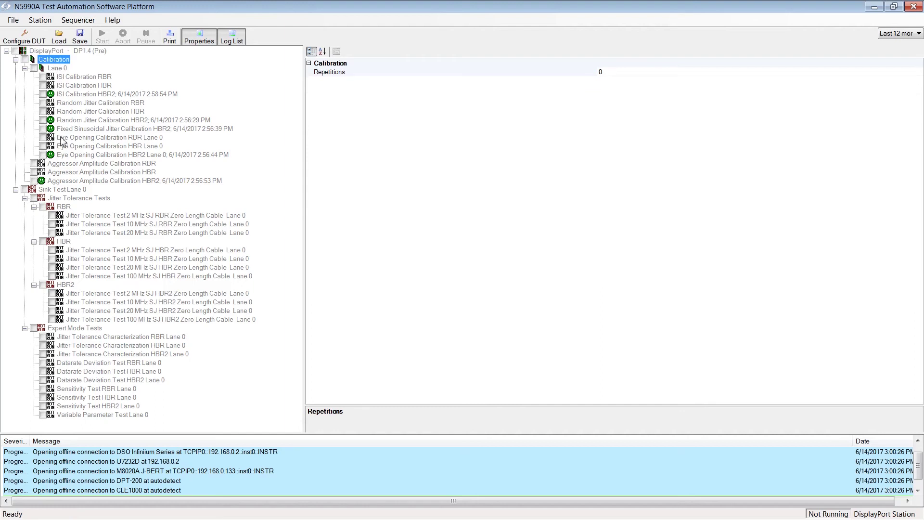
left_click(74, 195)
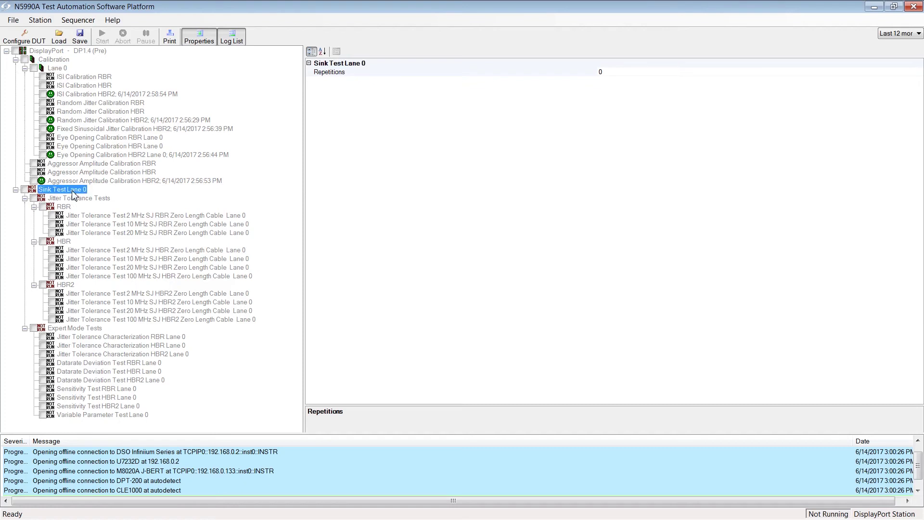
left_click(94, 205)
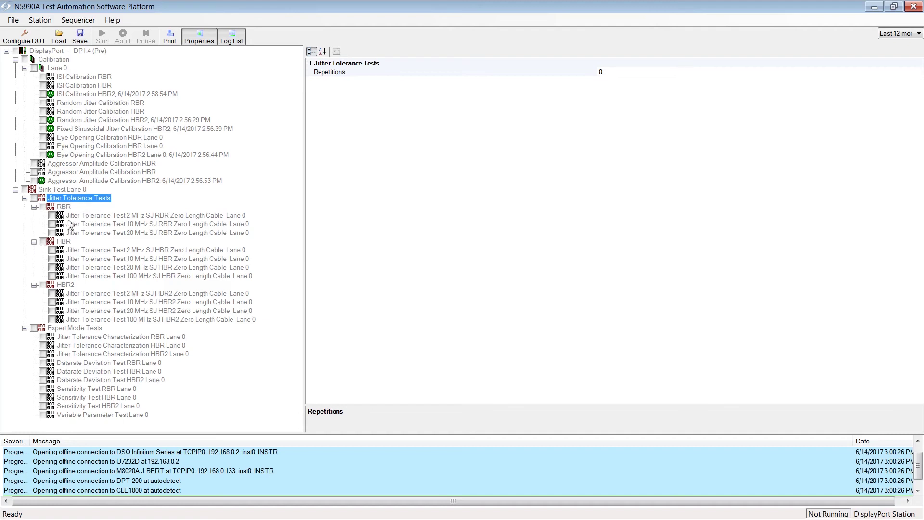
left_click(69, 208)
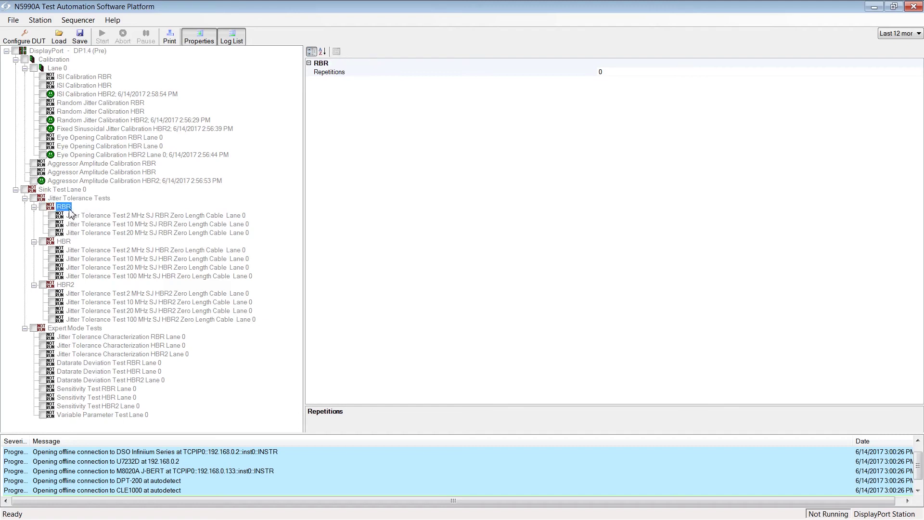
left_click(68, 244)
left_click(72, 287)
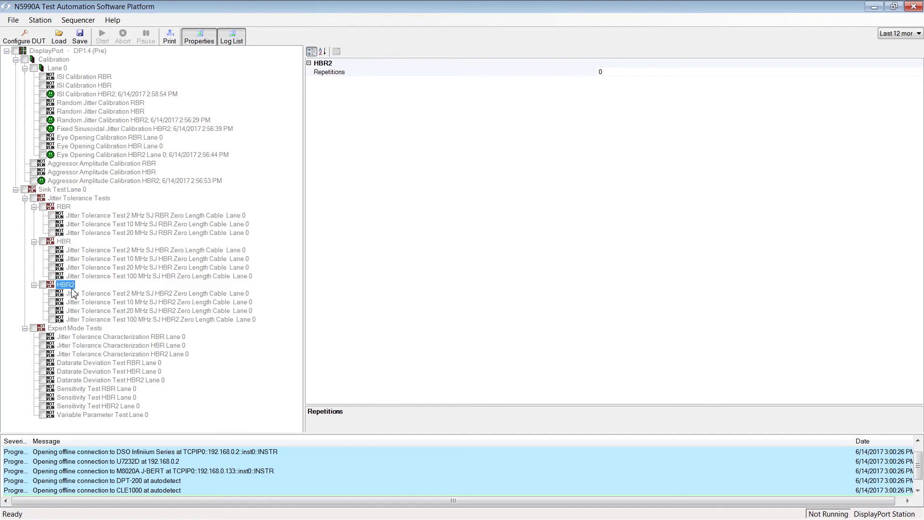
left_click(81, 330)
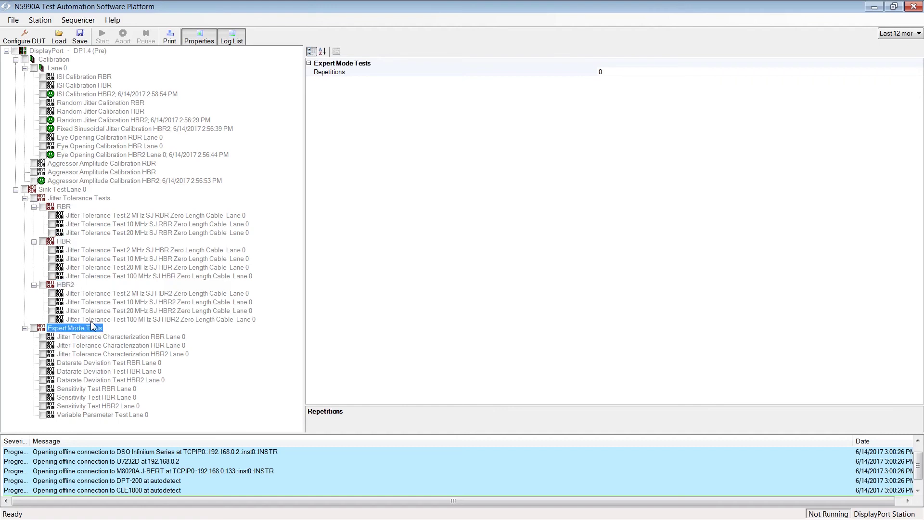
left_click(100, 312)
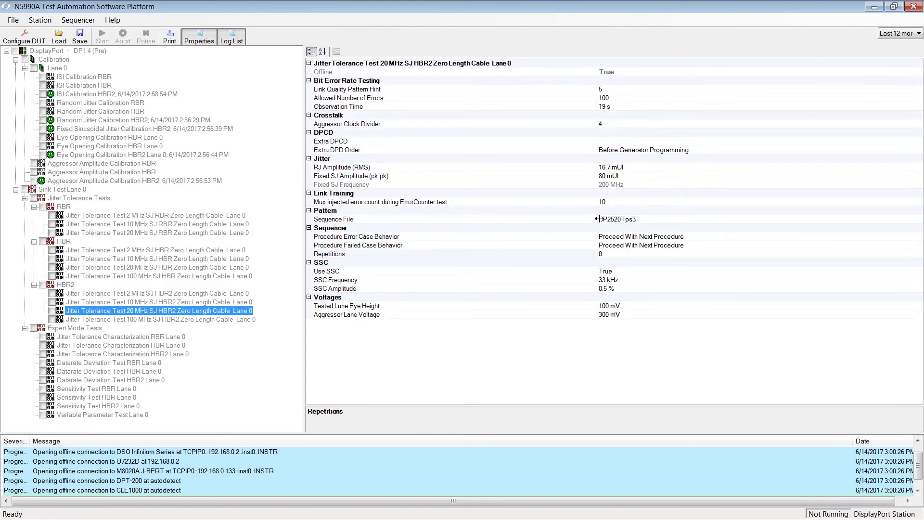
Step: Review the connection setup diagram for the 20 MHz SJ HBR2 test
right_click(173, 313)
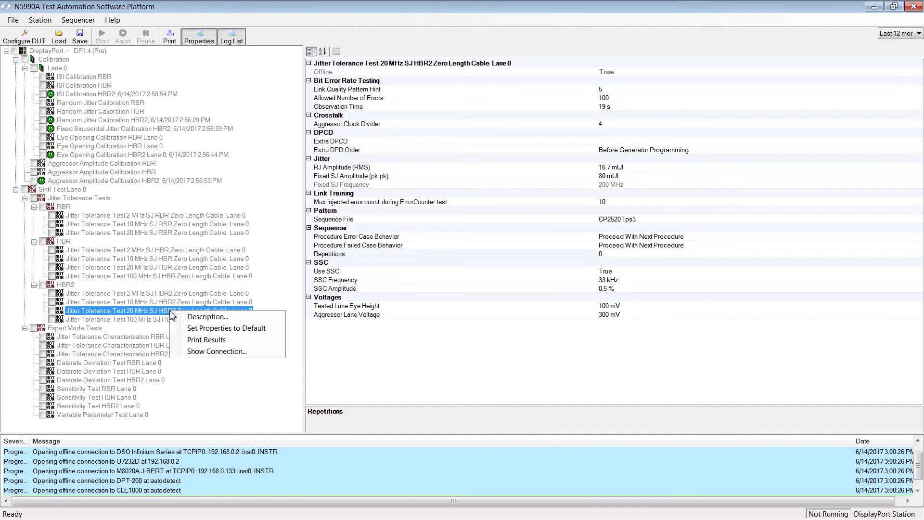
left_click(193, 352)
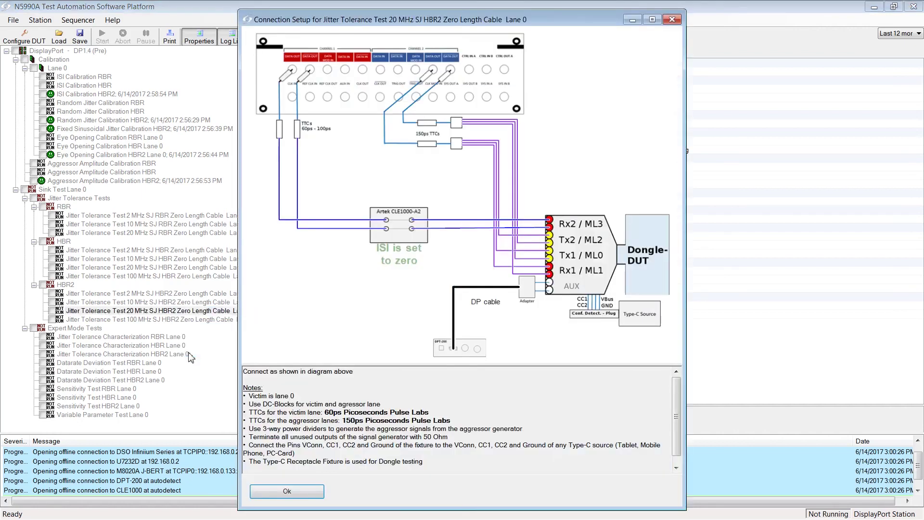
left_click(281, 492)
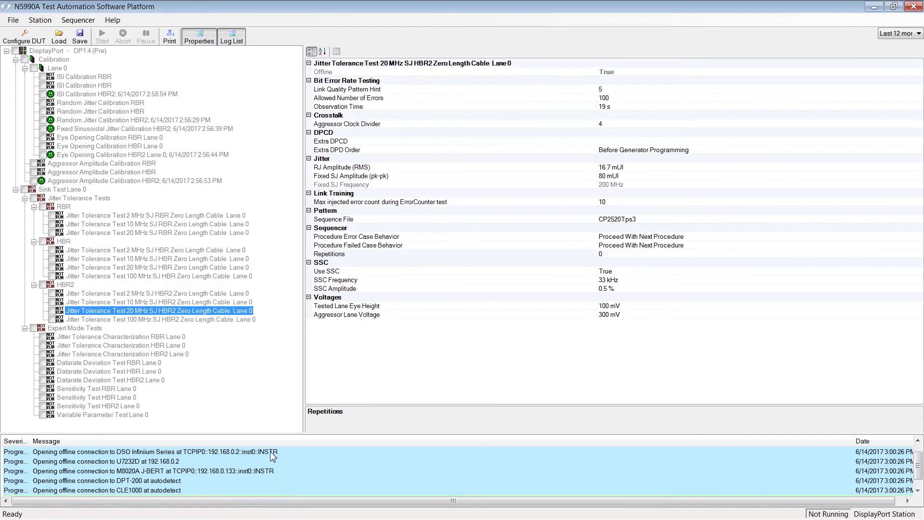
Step: Run the selected 20 MHz SJ HBR2 test offline to completion and dismiss the results
left_click(52, 311)
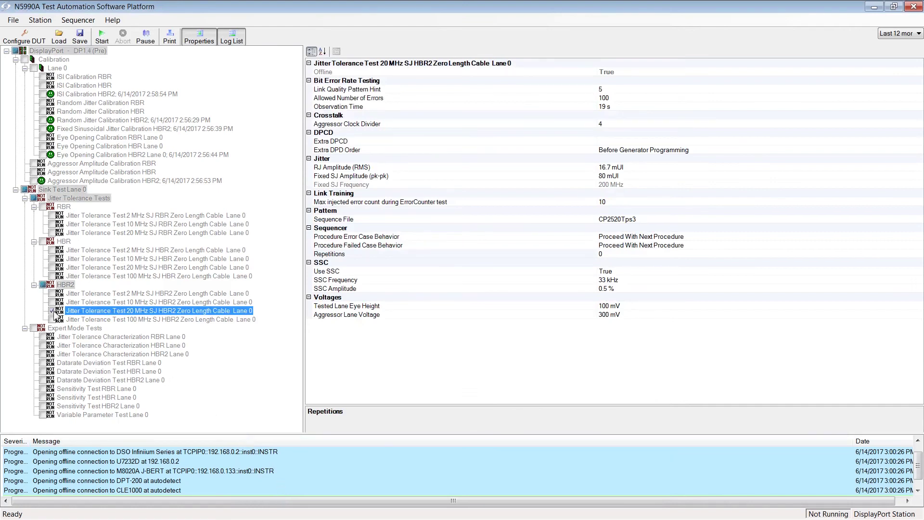
left_click(103, 42)
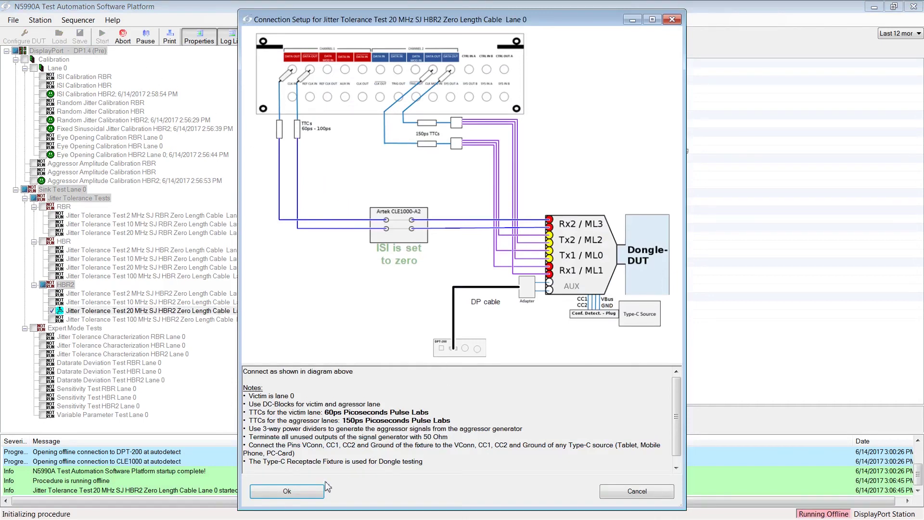
left_click(287, 492)
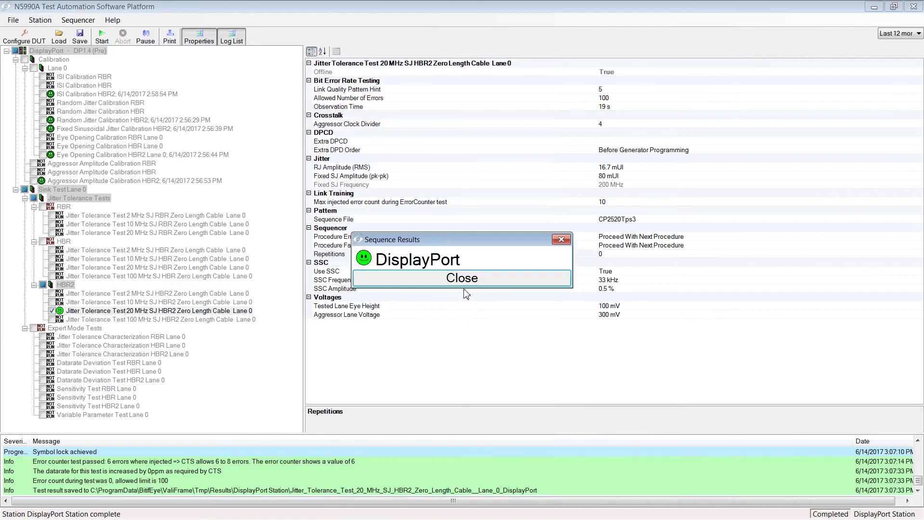
left_click(462, 279)
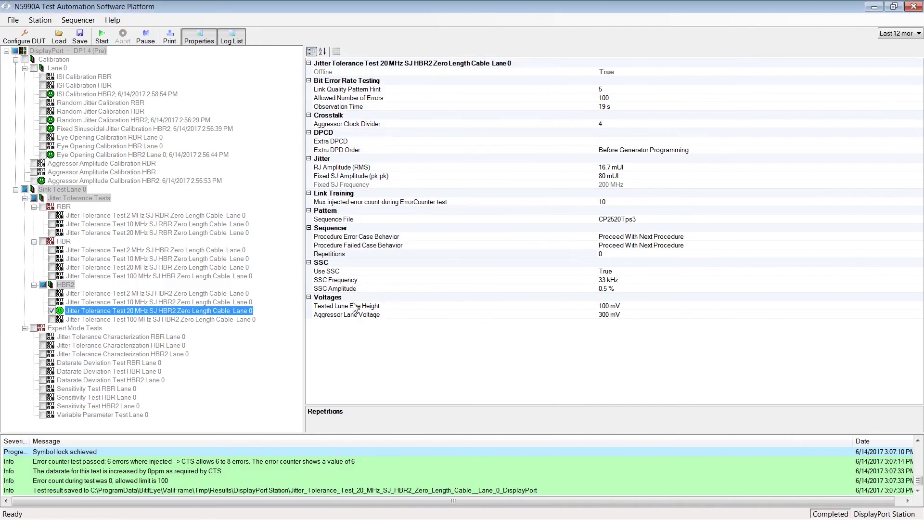
Step: Open the 20 MHz SJ HBR2 test report showing a pass at 104 mUI SJ with 0 errors
double_click(169, 311)
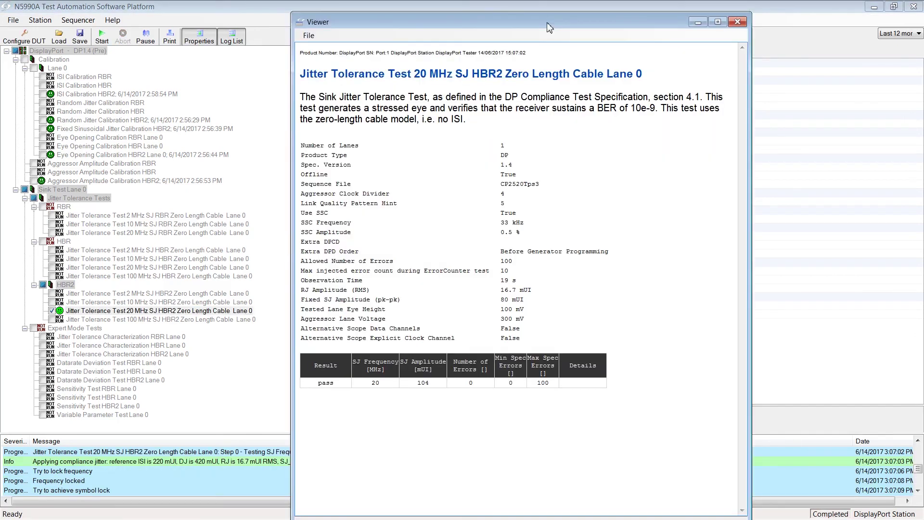